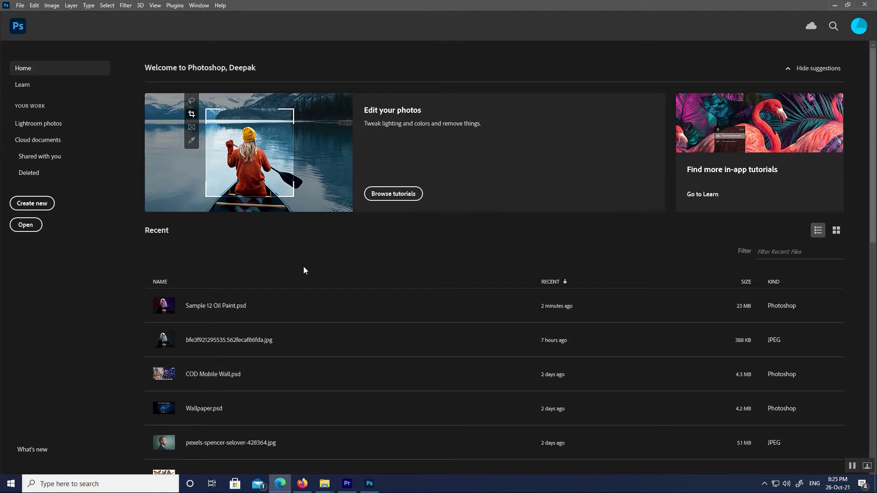
Open the kneeling swordsman photo 5537851dc99e0762babecc15b6eed60b.jpg from the Stocks folder.
left_click(20, 6)
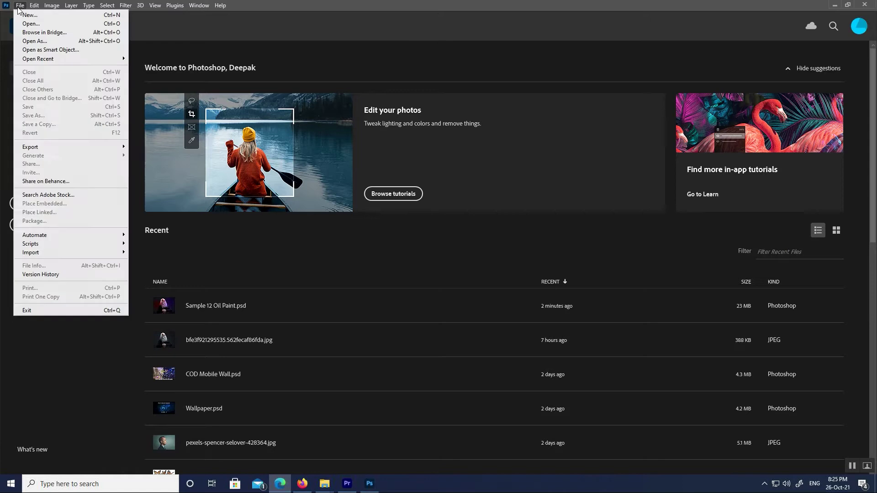
left_click(39, 26)
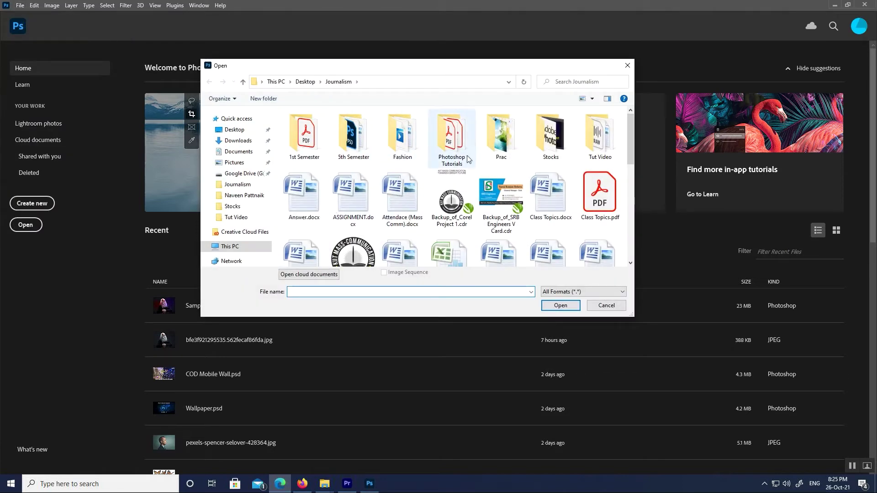
double_click(548, 140)
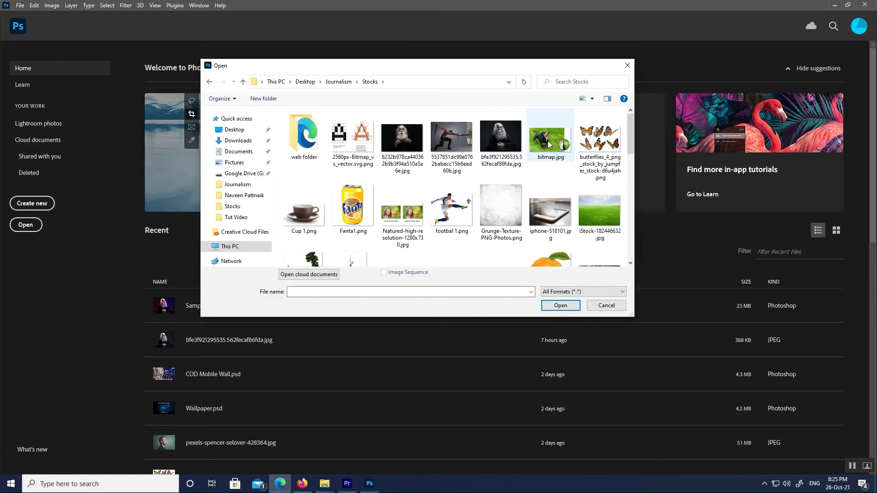
left_click(436, 129)
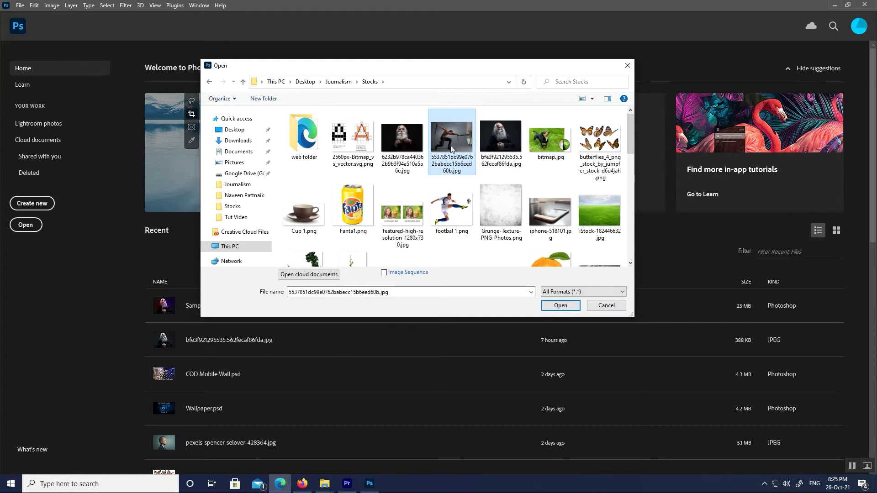
left_click(554, 305)
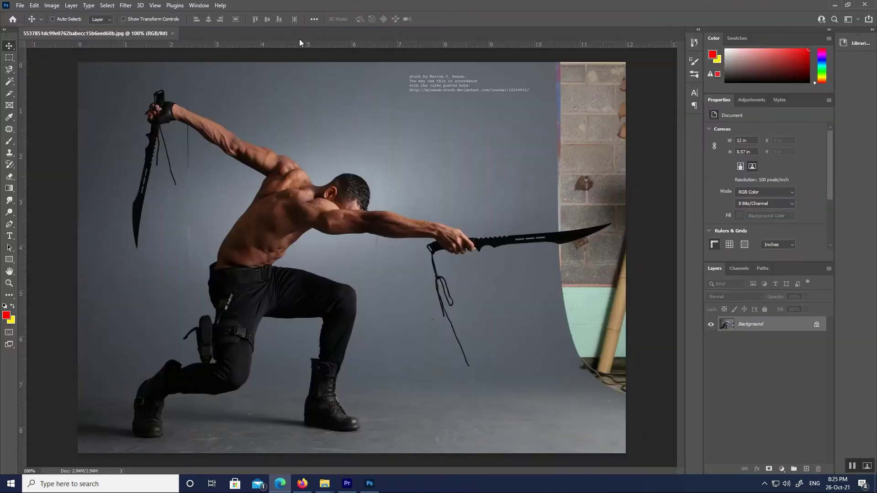
Drag the swordsman JPG from the Stocks folder in File Explorer into Photoshop.
key("alt+Tab")
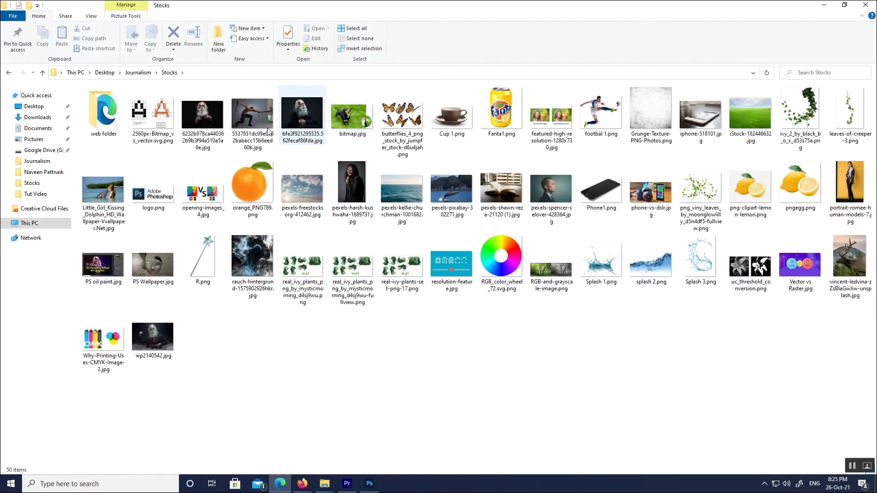
left_click(251, 120)
left_click_drag(251, 118, 364, 264)
Open the bearded old man photo as a second document and compare it with the swordsman tab.
left_click(20, 5)
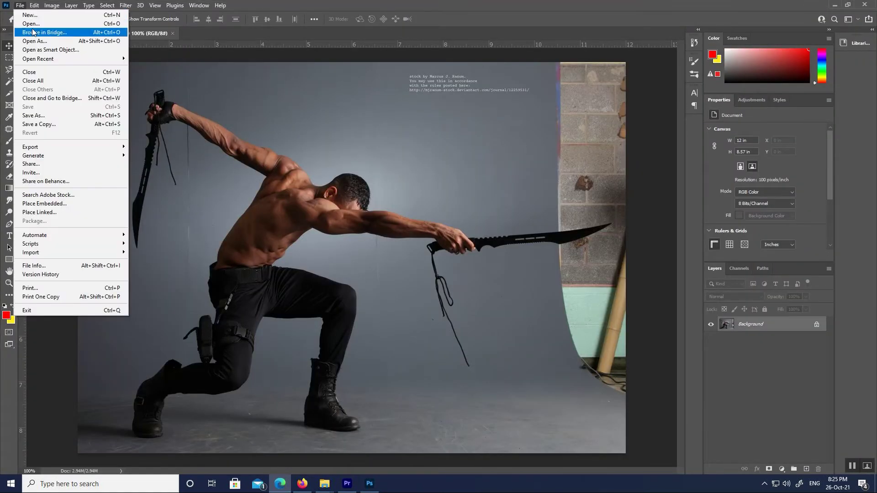
left_click(37, 28)
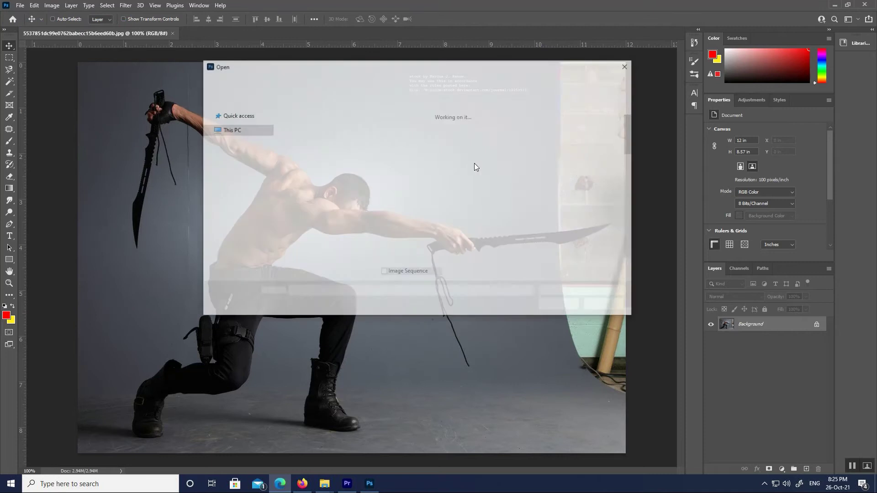
left_click(403, 147)
left_click(561, 305)
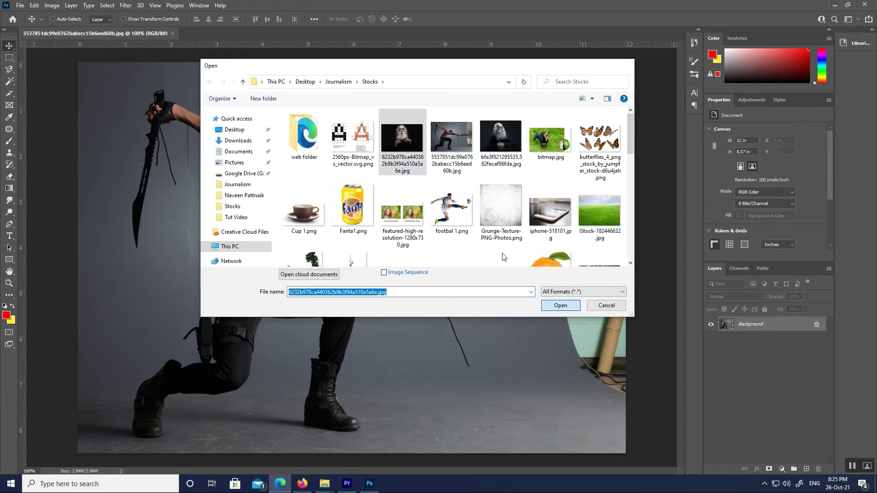
left_click(134, 34)
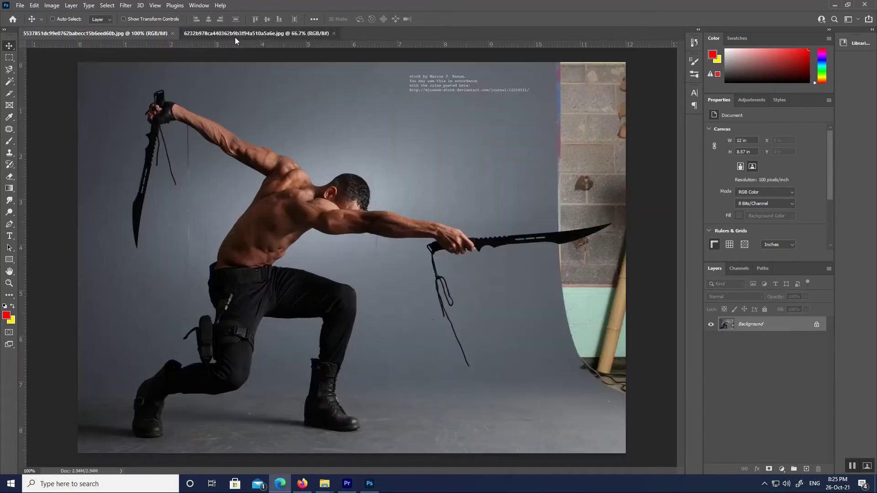
left_click(235, 37)
left_click(117, 37)
left_click(243, 38)
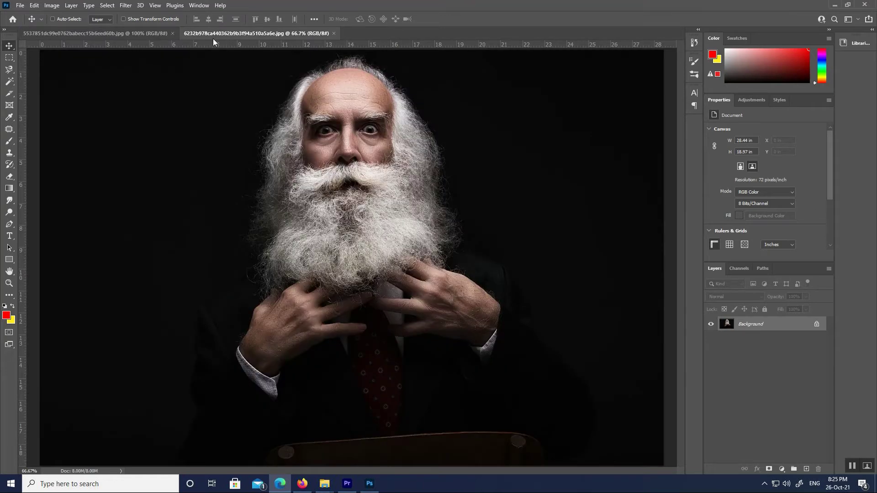
Drag Cup 1.png from File Explorer onto the old man photo and commit the placement.
left_click(20, 5)
left_click(349, 23)
mouse_move(324, 484)
left_click(297, 436)
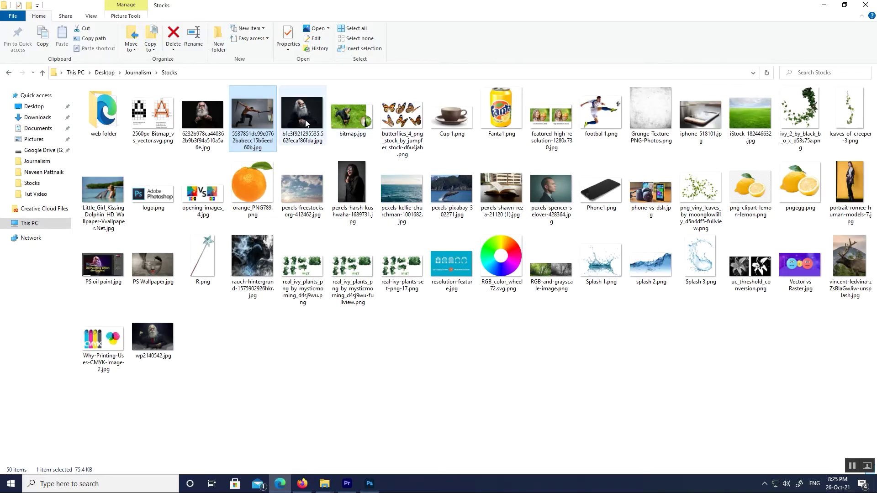
left_click(450, 117)
left_click_drag(397, 394, 326, 274)
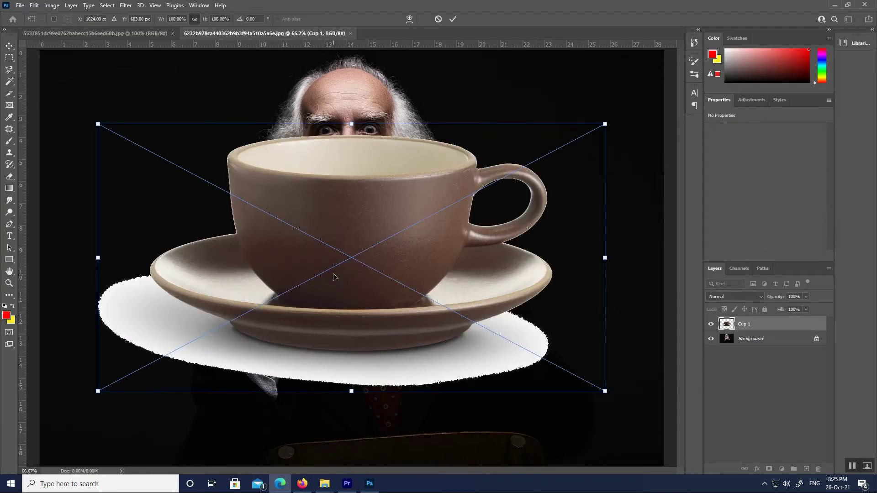
key("Return")
Close the old man document without saving the Cup 1 changes.
left_click(21, 6)
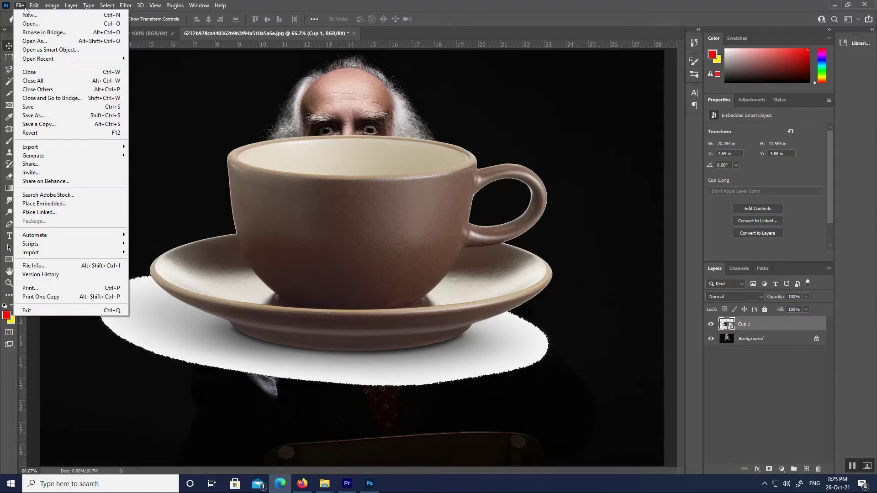
left_click(42, 72)
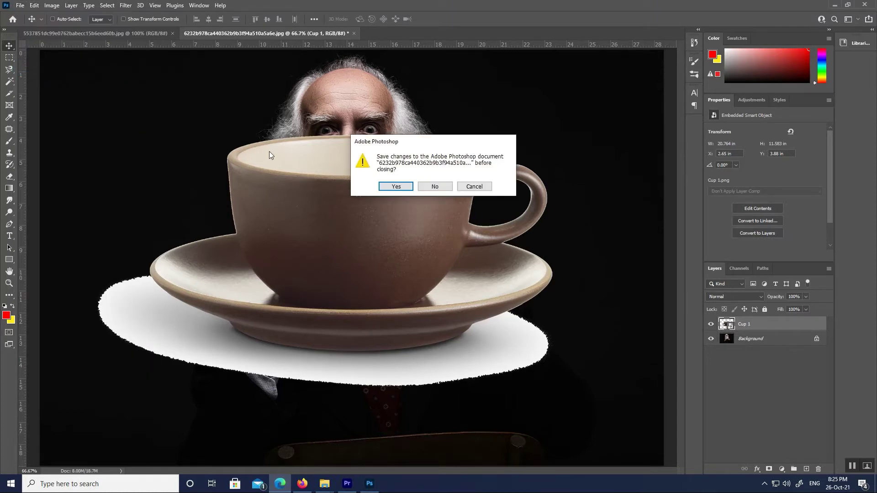
left_click(435, 186)
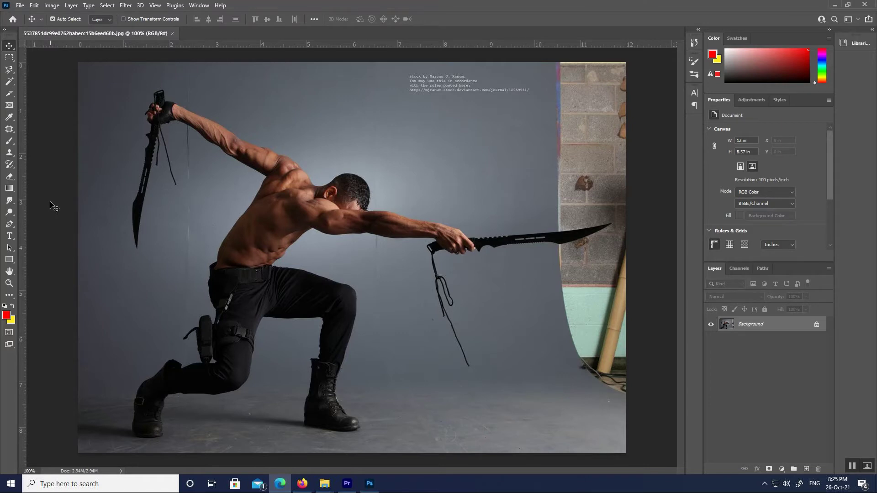
key("ctrl+minus")
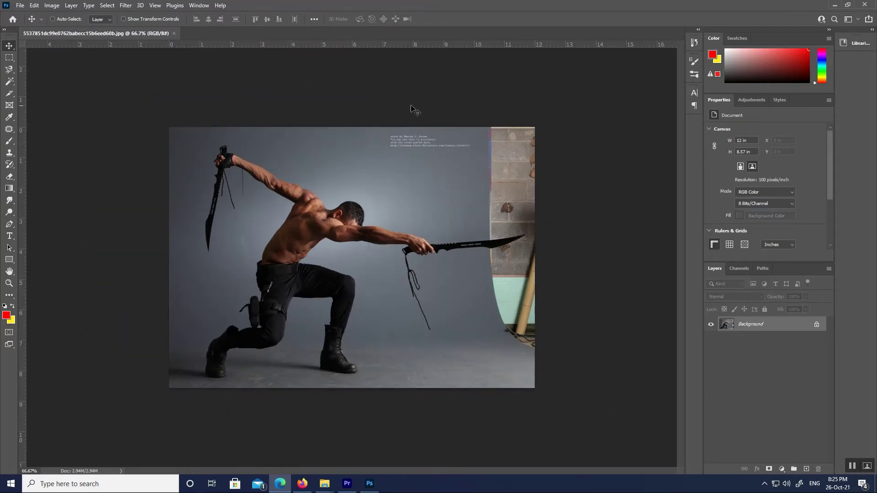
key("ctrl+minus")
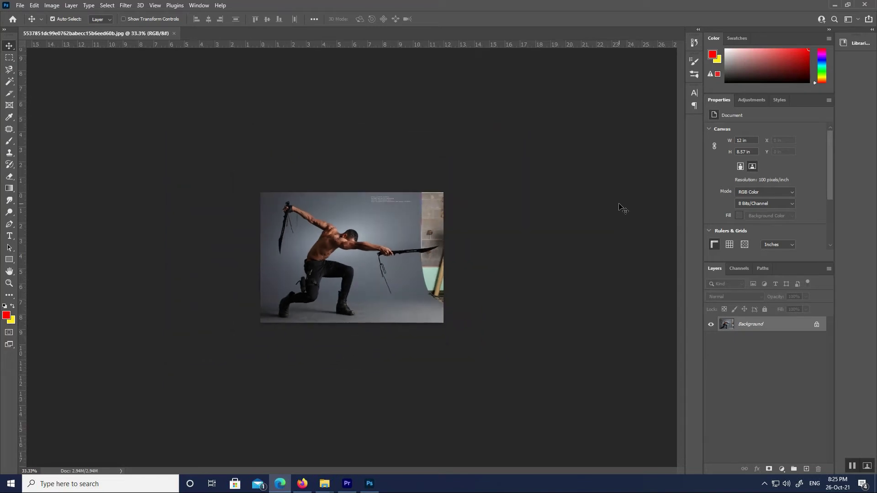
key("ctrl+minus")
key("ctrl+1")
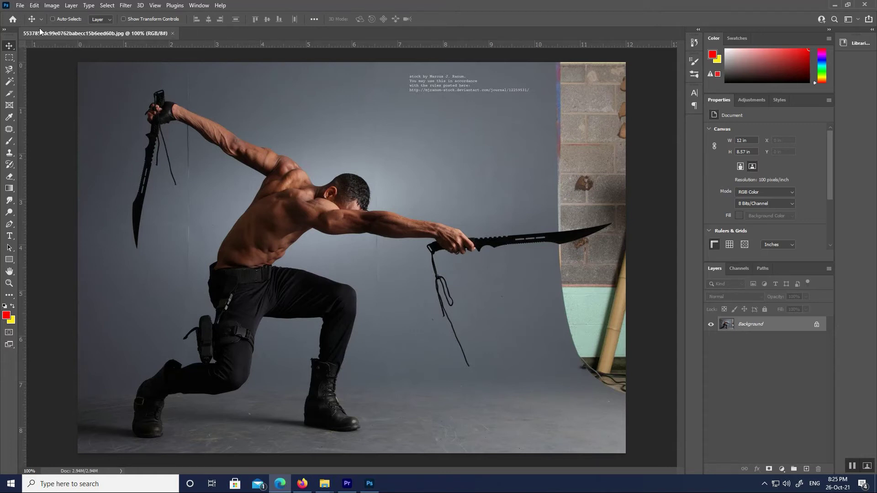
Open Sample 12 Oil Paint.psd from the recent files list.
left_click(20, 5)
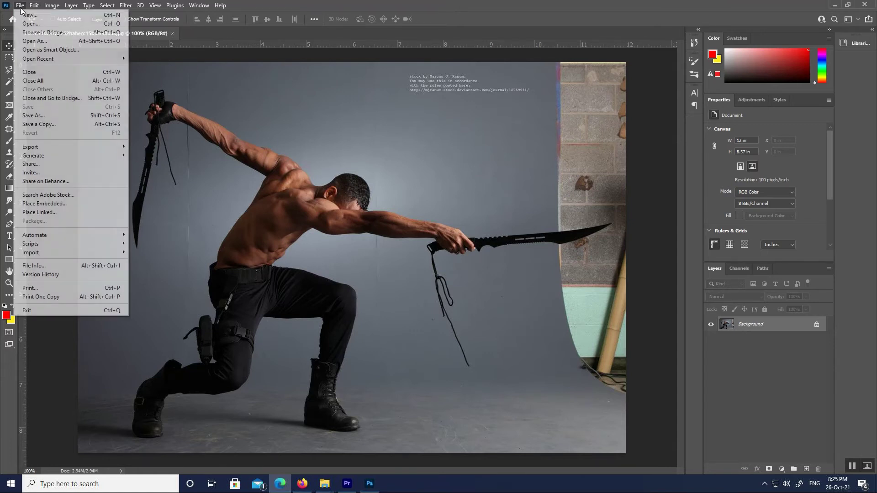
mouse_move(55, 61)
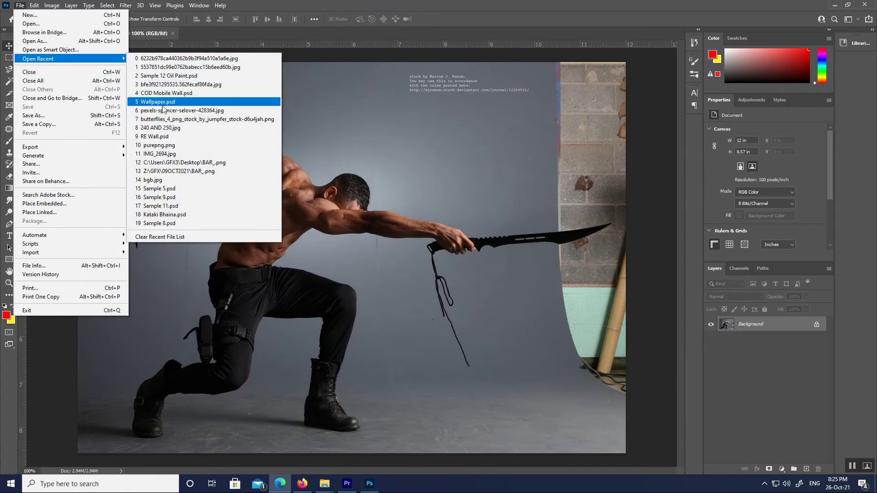
left_click(164, 77)
Switch between the swordsman and Sample 12 Oil Paint tabs, ending on the portrait.
left_click(143, 33)
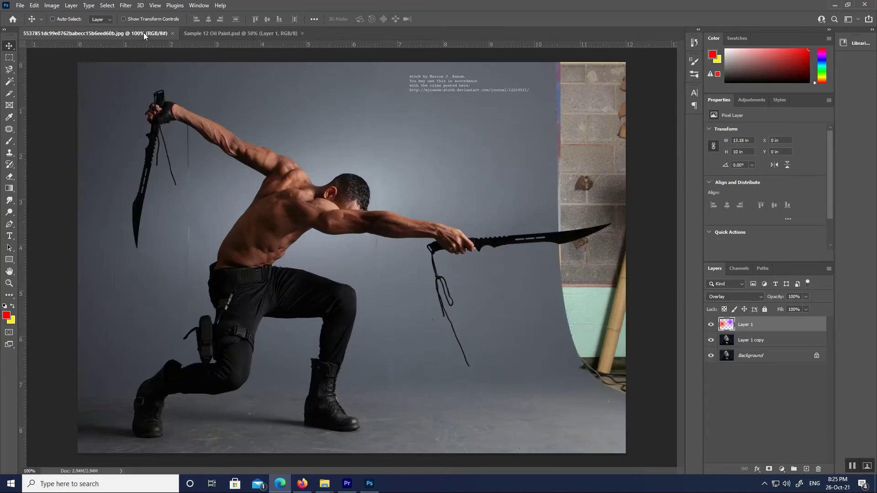
left_click(241, 35)
left_click(150, 35)
left_click(220, 34)
left_click(20, 6)
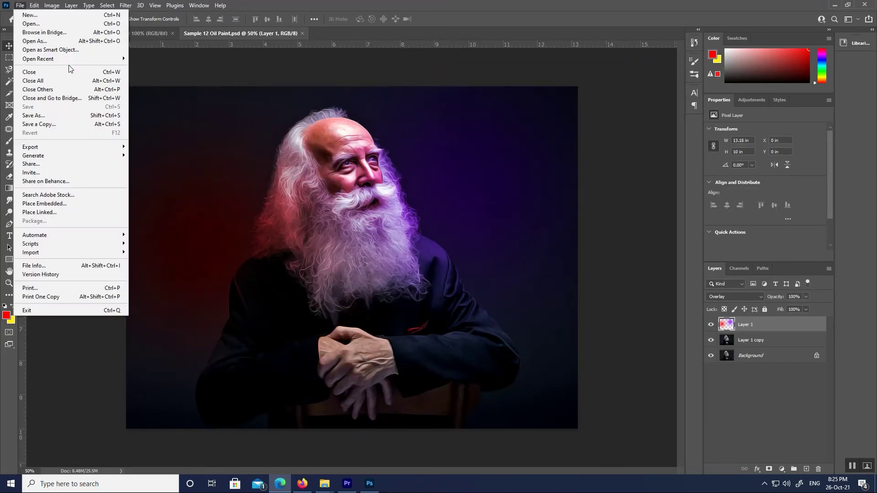
mouse_move(91, 58)
left_click(424, 3)
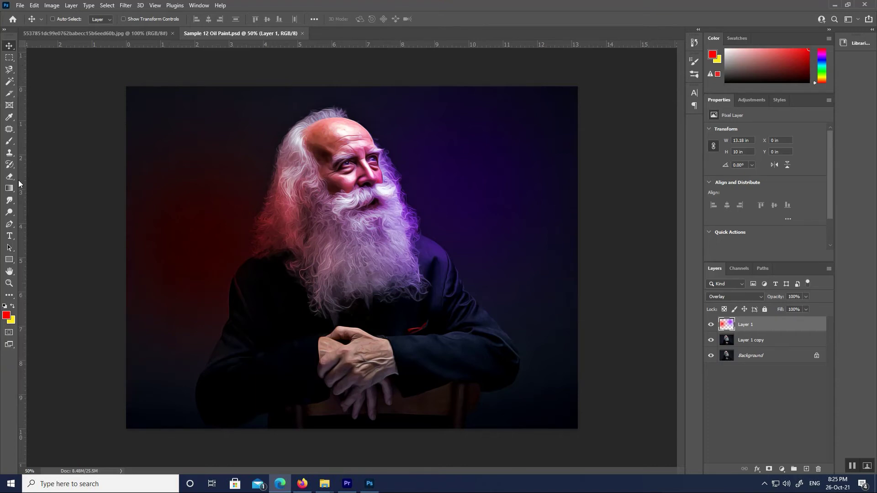
left_click(3, 31)
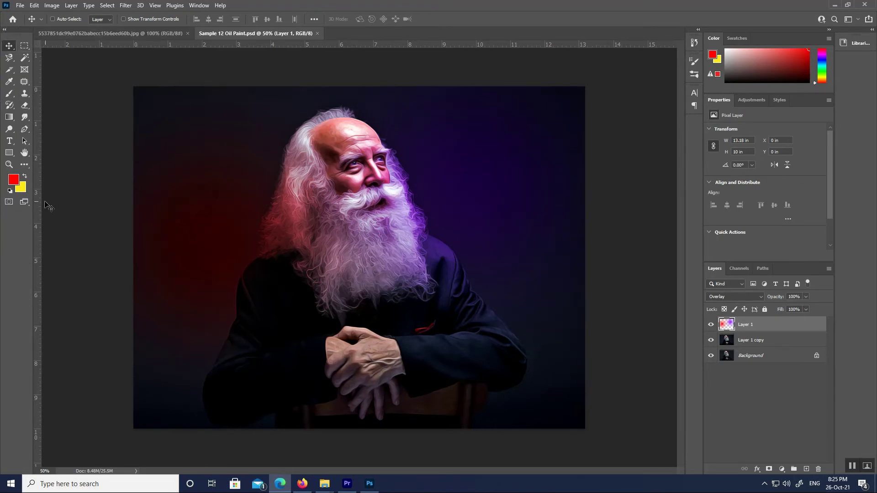
left_click(4, 30)
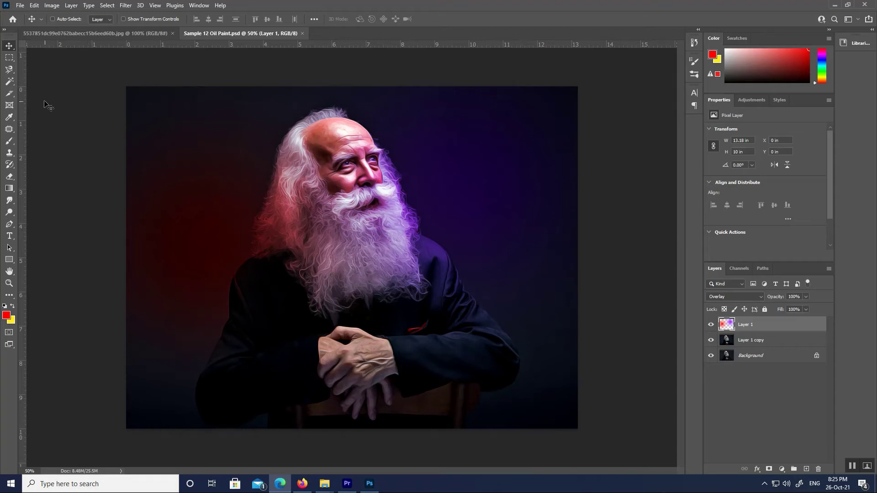
Select the Rectangular Marquee tool and view its flyout of other marquee shapes, keeping Rectangular.
left_click(9, 59)
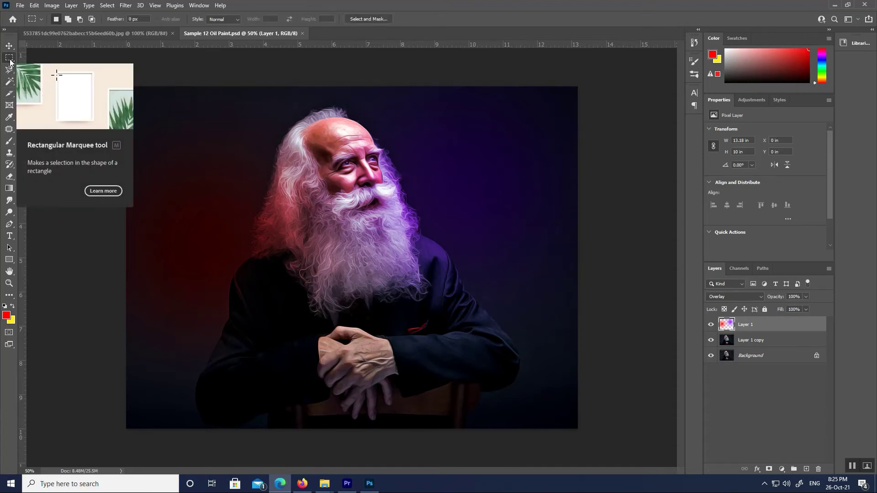
right_click(10, 63)
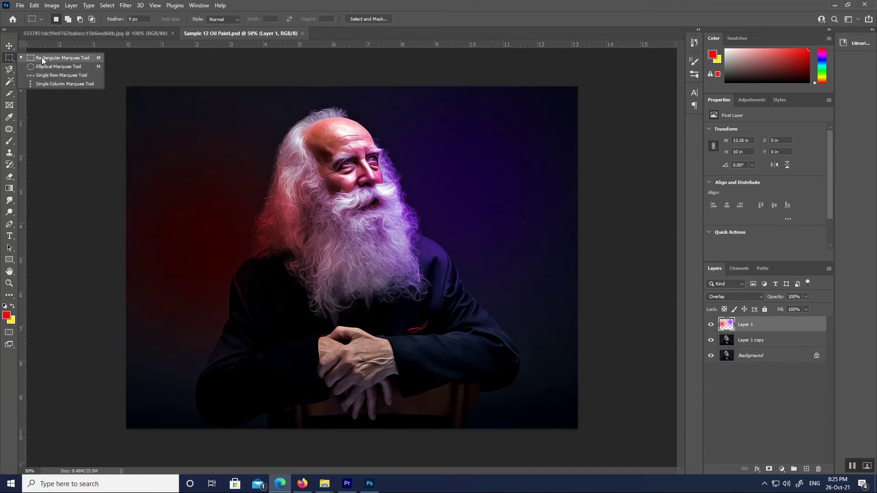
left_click(11, 59)
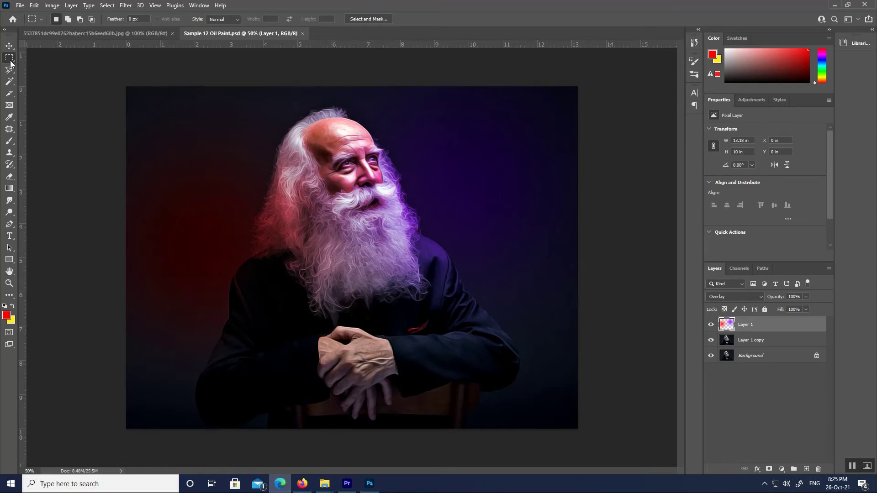
right_click(10, 63)
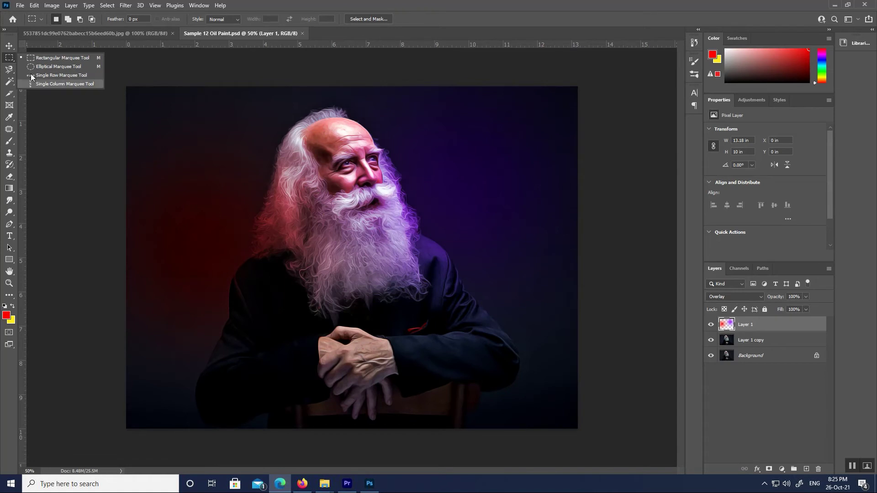
left_click(15, 51)
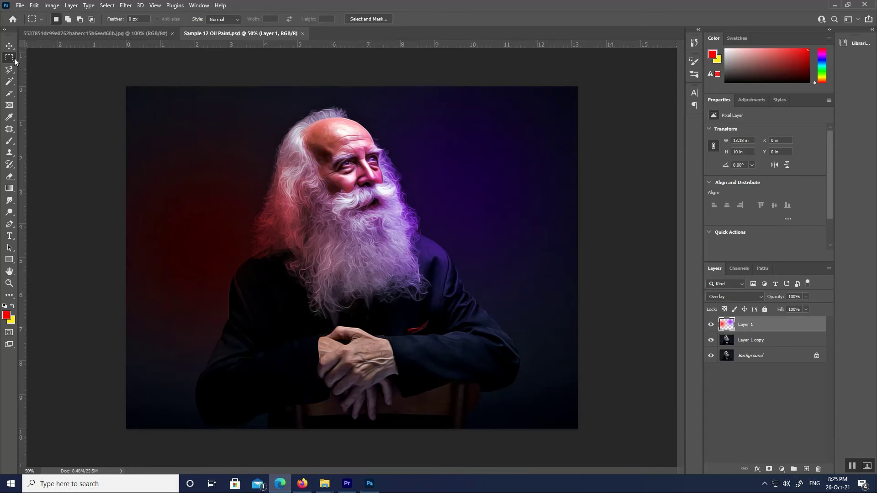
Set New Selection mode, try the Crop Tool, then return to Move, leaving the portrait uncropped.
left_click(58, 19)
left_click(10, 95)
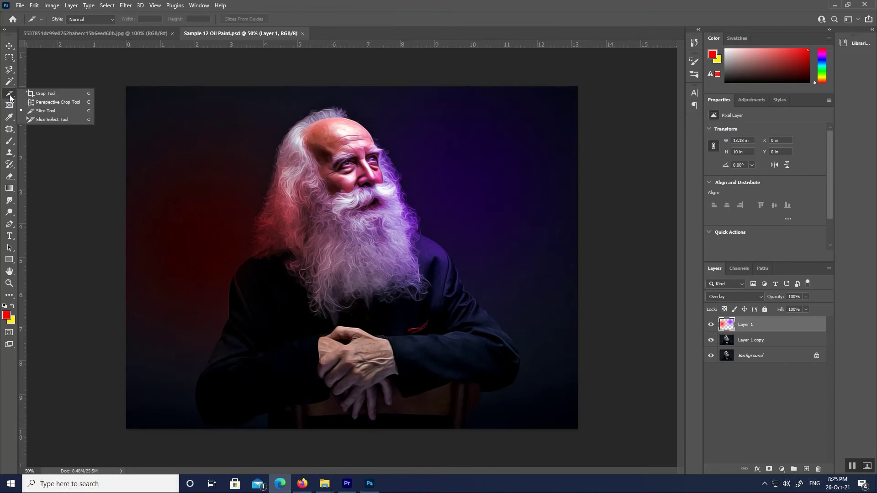
left_click(33, 94)
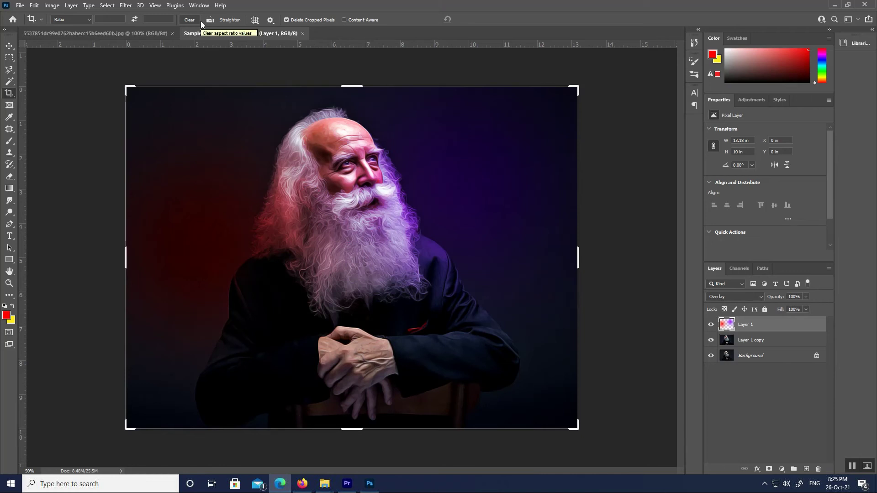
left_click(9, 46)
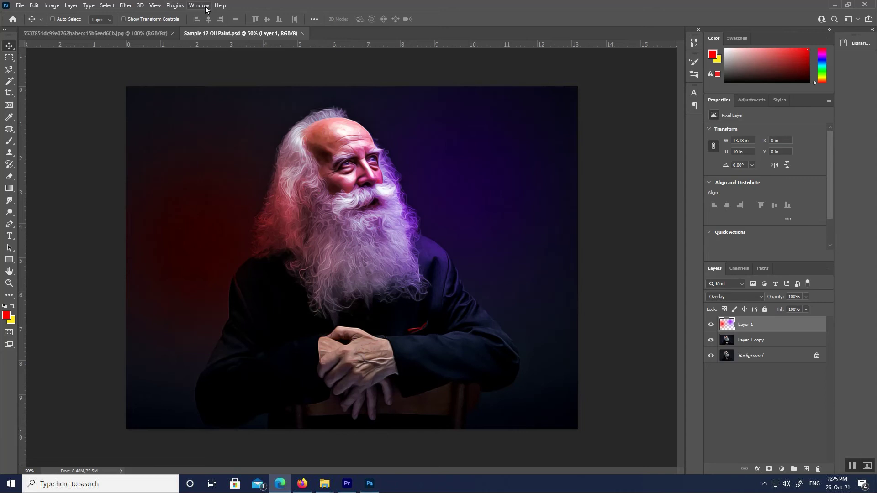
left_click(21, 8)
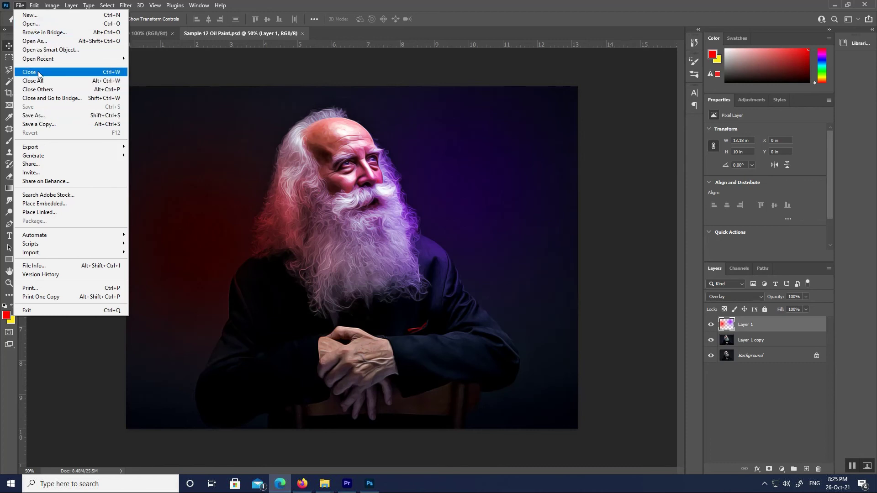
left_click(72, 5)
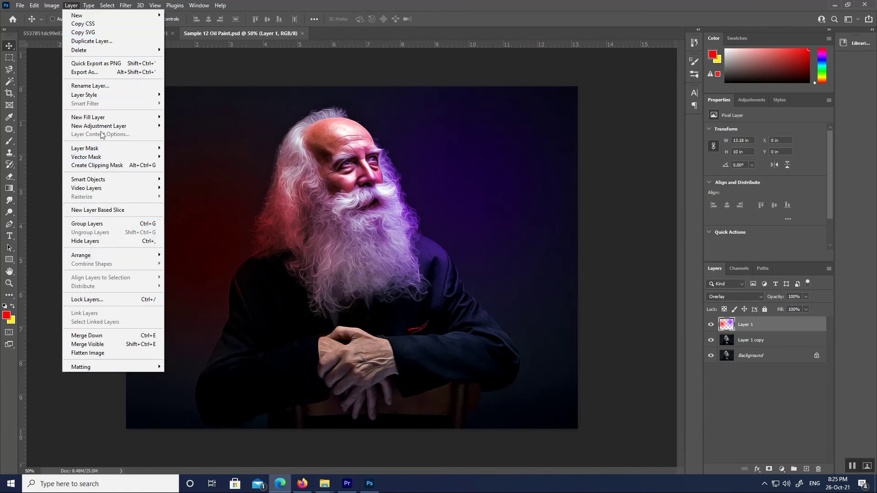
mouse_move(126, 5)
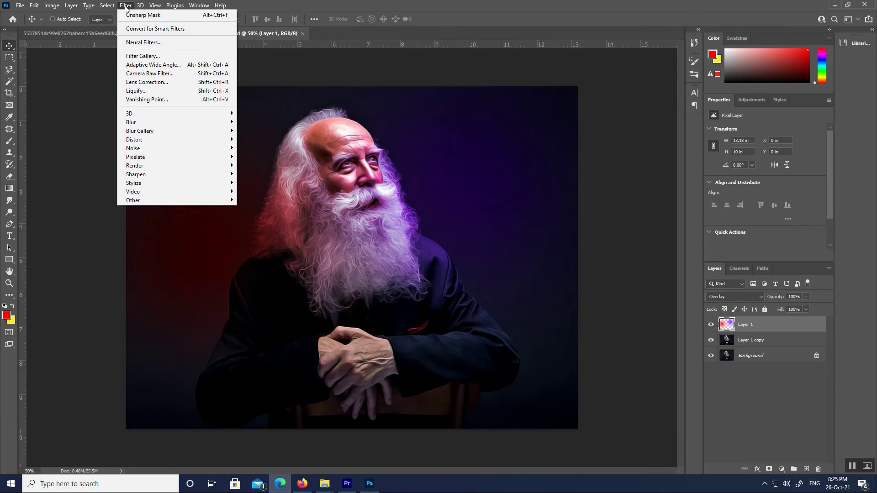
left_click(273, 2)
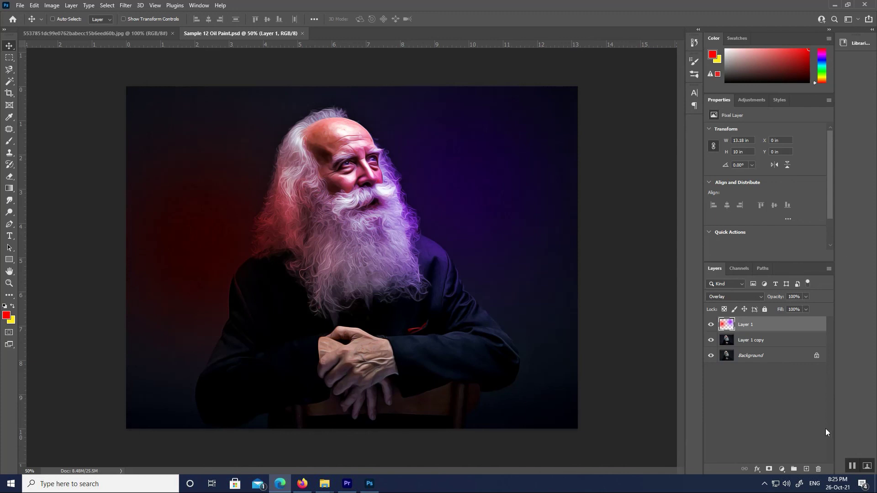
left_click(741, 268)
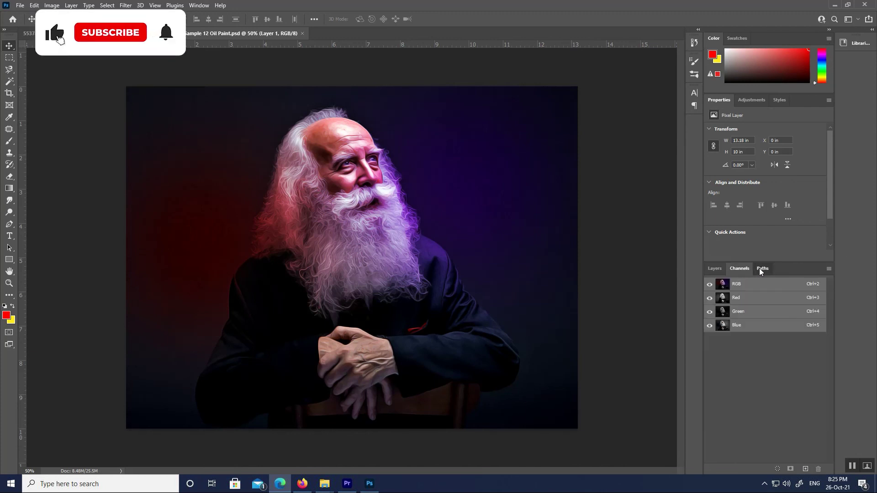
left_click(760, 269)
left_click(716, 268)
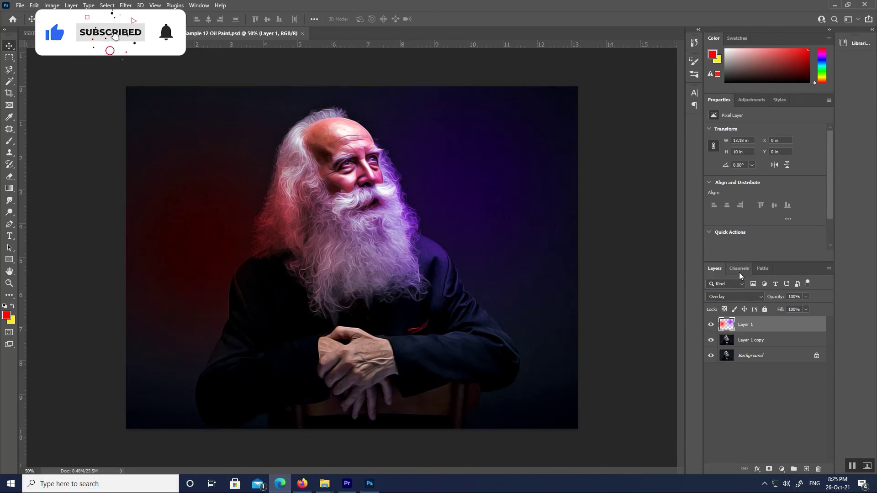
left_click(739, 270)
left_click(715, 269)
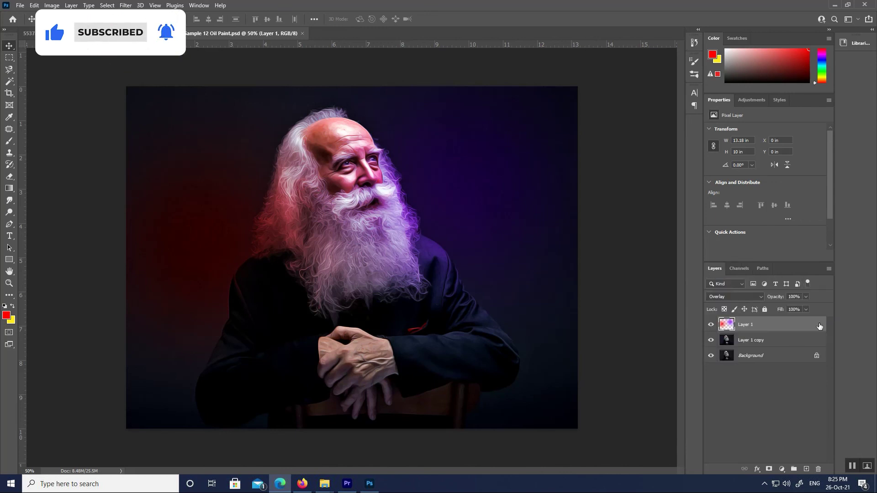
left_click(711, 325)
left_click(711, 341)
left_click(711, 341)
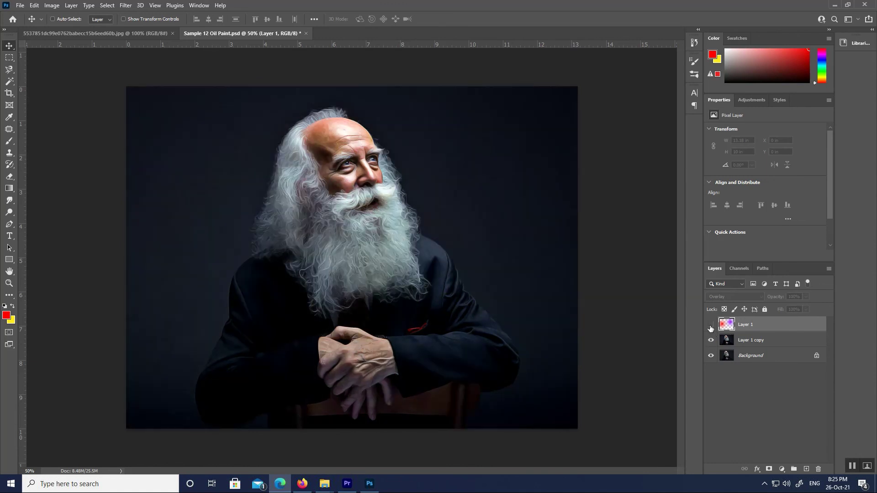
left_click(711, 325)
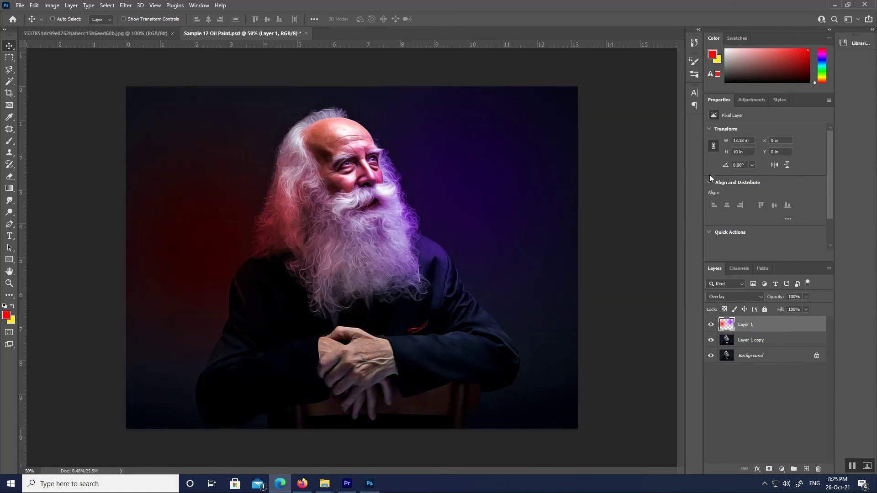
left_click(741, 268)
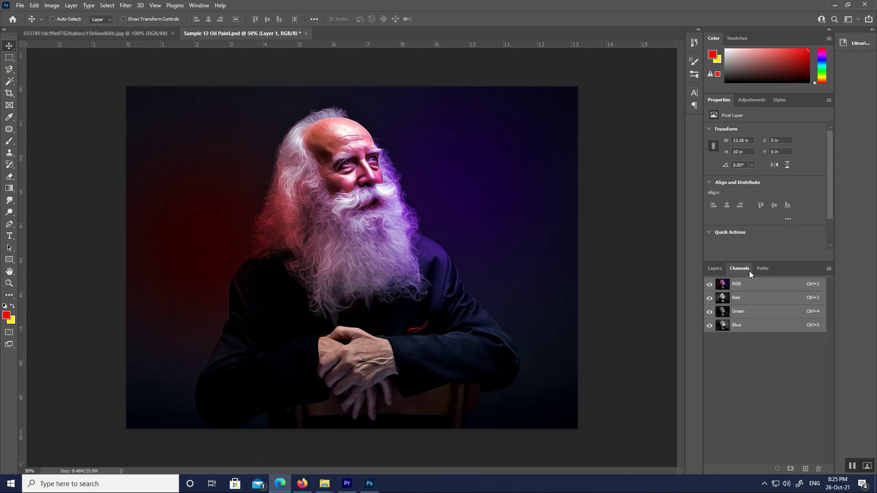
left_click(761, 270)
left_click(715, 270)
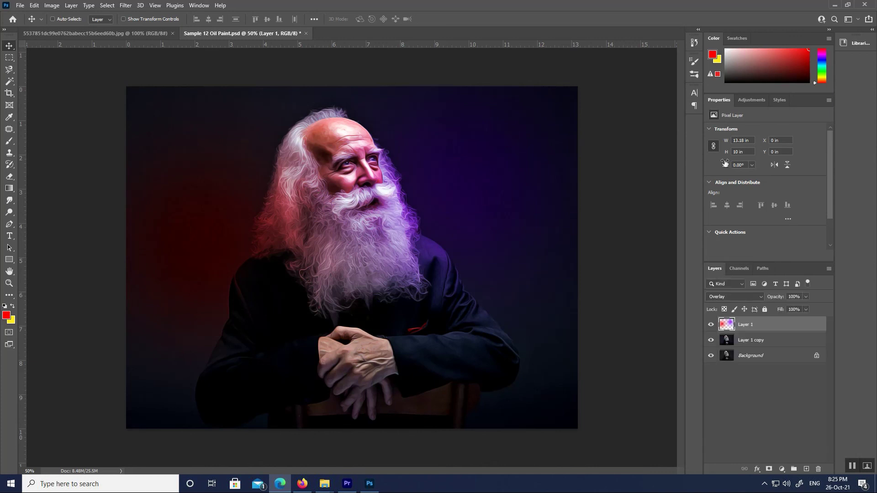
left_click(752, 100)
left_click(780, 100)
left_click(717, 101)
left_click(199, 5)
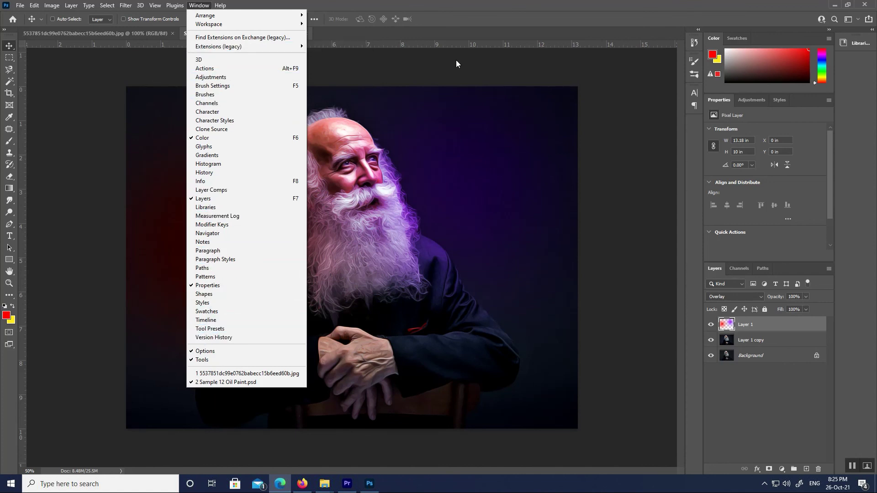
left_click(459, 4)
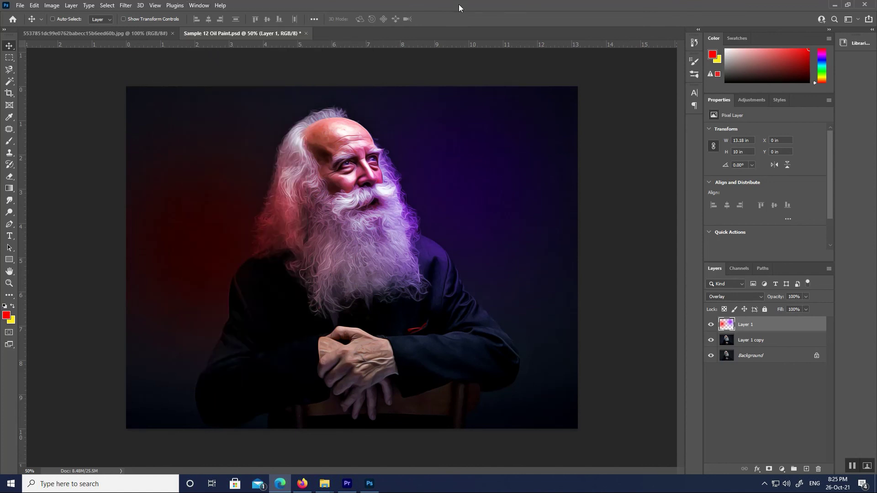